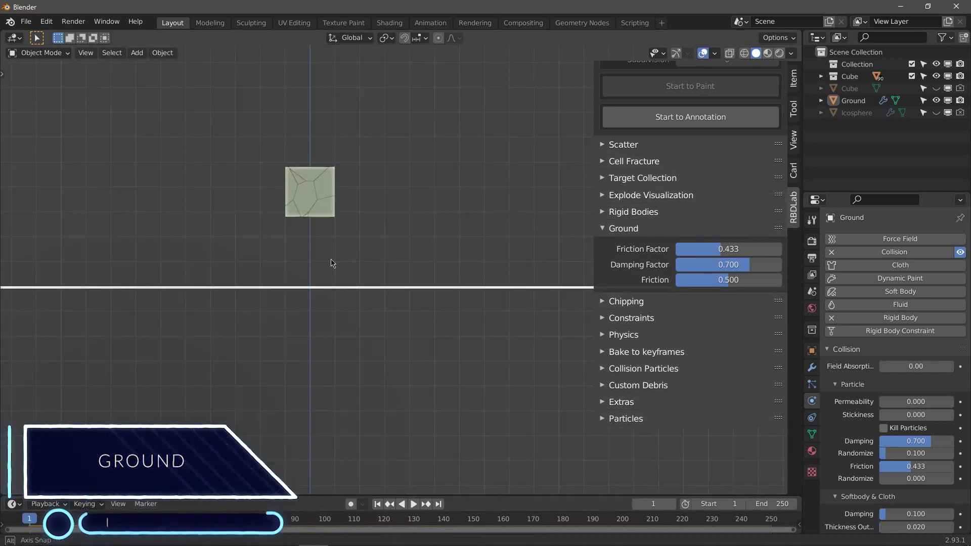
Tilt the ground plane and play the simulation to watch the fractured cube shatter and slide down it
{"action": "key", "text": "r"}
{"action": "left_click", "coordinate": [477, 299]}
{"action": "middle_click_drag", "start_coordinate": [477, 300], "coordinate": [347, 438]}
{"action": "key", "text": "space"}
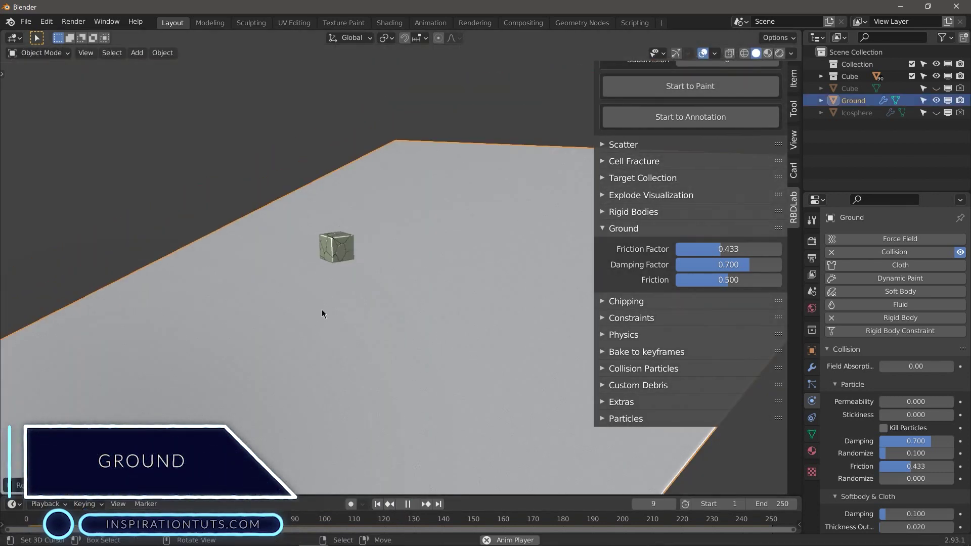
{"action": "scroll", "coordinate": [322, 309], "scroll_direction": "up", "scroll_amount": 1}
{"action": "scroll", "coordinate": [396, 288], "scroll_direction": "down", "scroll_amount": 1}
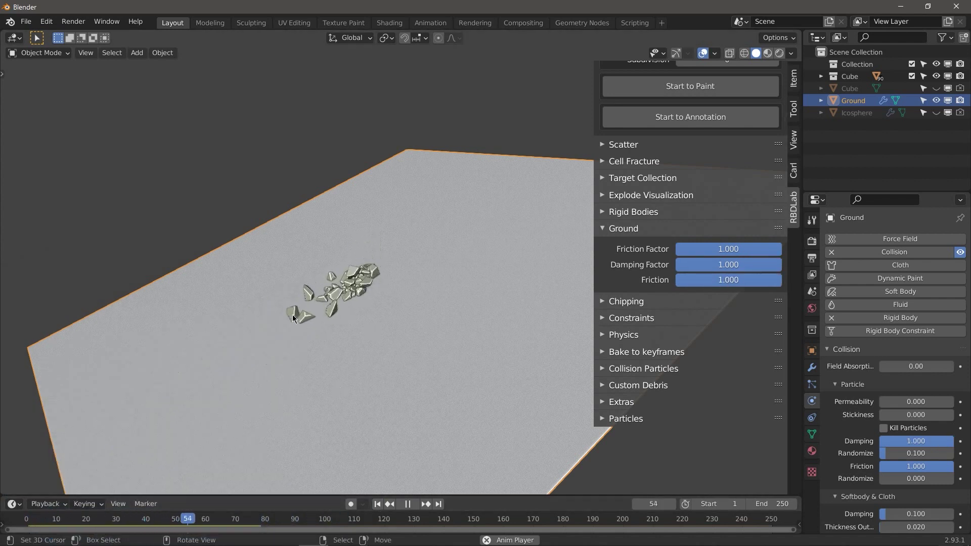
{"action": "scroll", "coordinate": [292, 318], "scroll_direction": "up", "scroll_amount": 2}
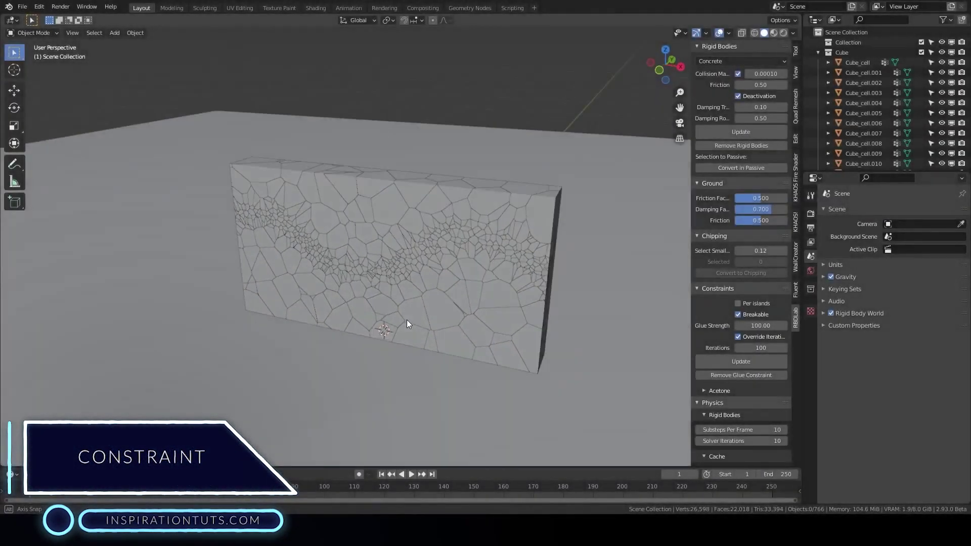
Add glue constraints to the fractured wall and show only the Cube_GlueConstraints collection, hiding the Cube collection and Ground
{"action": "middle_click_drag", "start_coordinate": [406, 319], "coordinate": [411, 301]}
{"action": "left_click", "coordinate": [818, 52]}
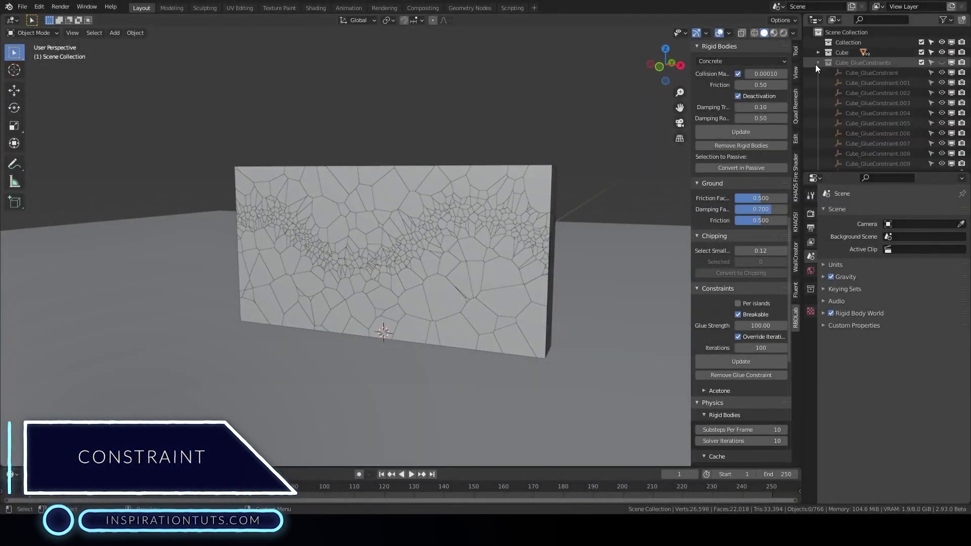
{"action": "left_click", "coordinate": [818, 62]}
{"action": "left_click", "coordinate": [941, 83]}
{"action": "left_click", "coordinate": [941, 53]}
{"action": "left_click", "coordinate": [941, 63]}
Select all the glue constraint empties, set their display size to 0.05 and pick one to move
{"action": "middle_click_drag", "start_coordinate": [476, 238], "coordinate": [445, 242]}
{"action": "key", "text": "a"}
{"action": "middle_click_drag", "start_coordinate": [374, 248], "coordinate": [405, 249]}
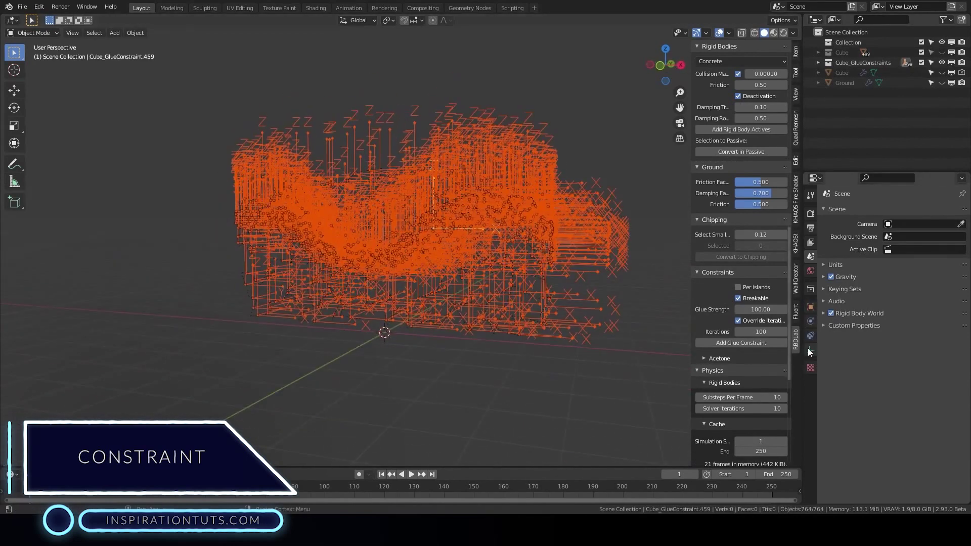
{"action": "left_click", "coordinate": [809, 349]}
{"action": "middle_click_drag", "start_coordinate": [586, 275], "coordinate": [460, 275]}
{"action": "left_click", "coordinate": [898, 236]}
{"action": "type", "text": "0.05"}
{"action": "key", "text": "alt+Return"}
{"action": "left_click", "coordinate": [535, 313]}
{"action": "key", "text": "g"}
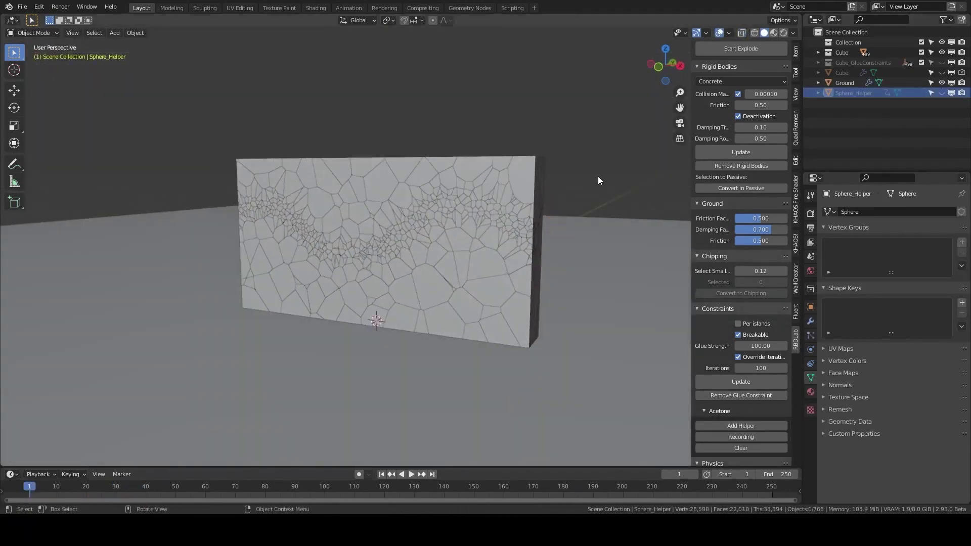
Play the wall's collapse simulation driven by Sphere_Helper and stop it
{"action": "middle_click_drag", "start_coordinate": [597, 181], "coordinate": [562, 190]}
{"action": "key", "text": "space"}
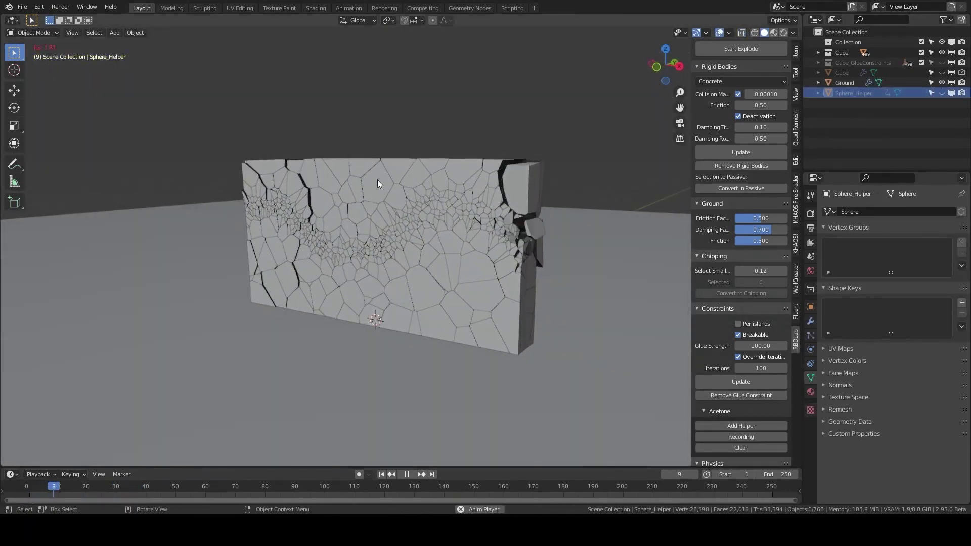
{"action": "key", "text": "Escape"}
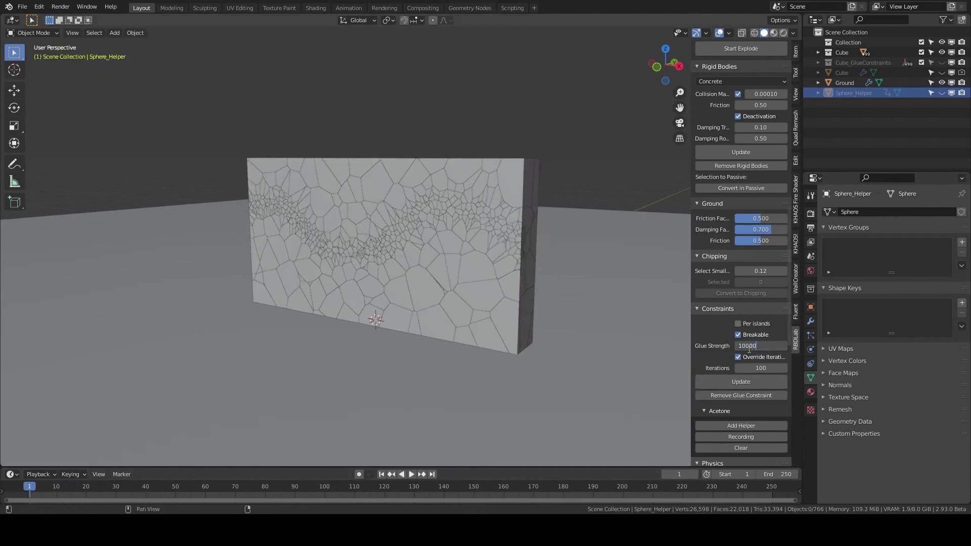
Set the wall's Glue Strength to 10000 and replay the simulation with Sphere_Helper visible
{"action": "key", "text": "space"}
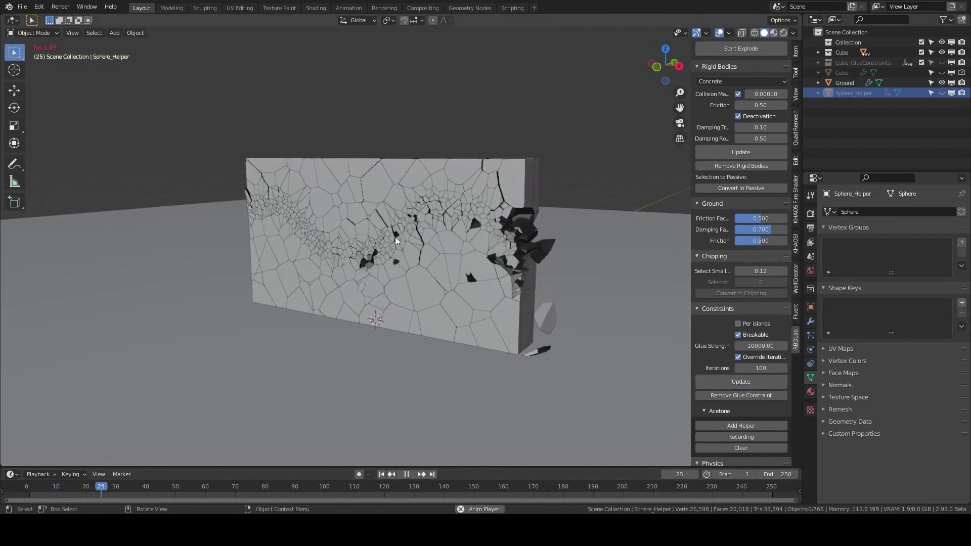
{"action": "left_click", "coordinate": [942, 94]}
{"action": "middle_click_drag", "start_coordinate": [380, 458], "coordinate": [411, 338]}
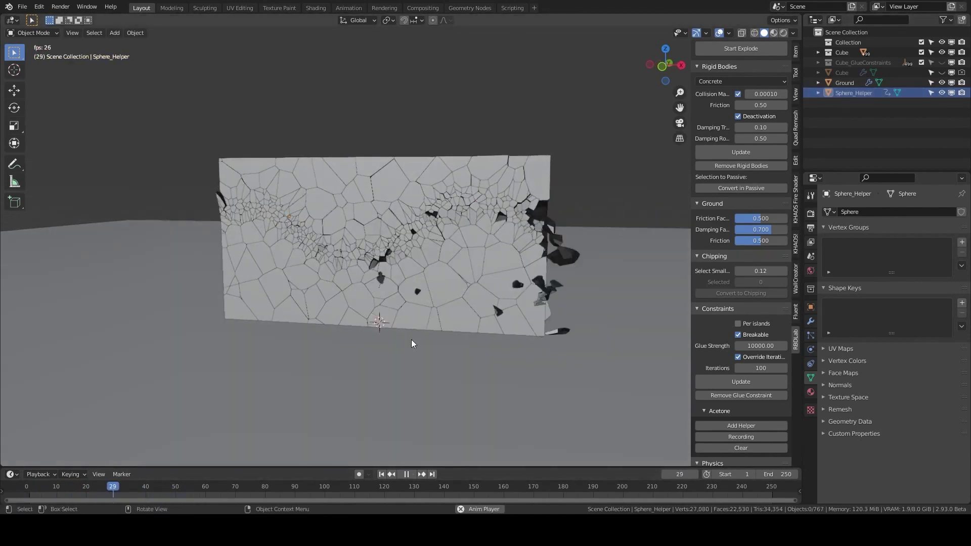
{"action": "key", "text": "Escape"}
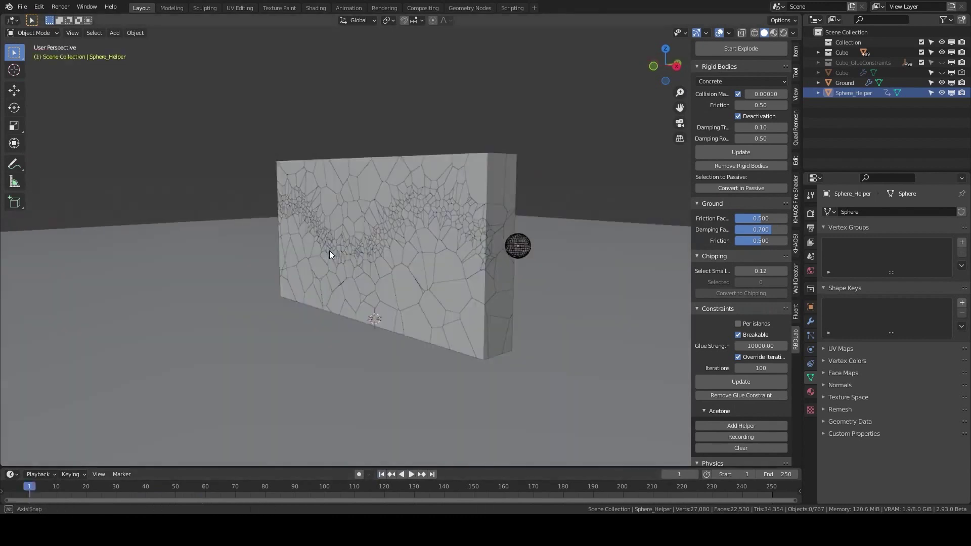
Replay the wall's collapse and inspect the wall and sphere helper from other angles
{"action": "middle_click_drag", "start_coordinate": [329, 254], "coordinate": [357, 262]}
{"action": "key", "text": "space"}
{"action": "key", "text": "Escape"}
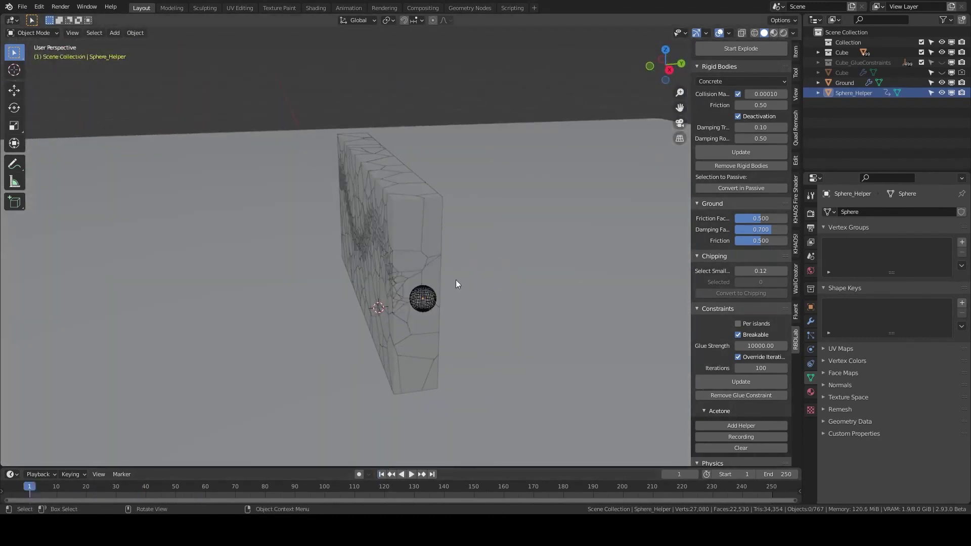
{"action": "middle_click_drag", "start_coordinate": [456, 280], "coordinate": [517, 235]}
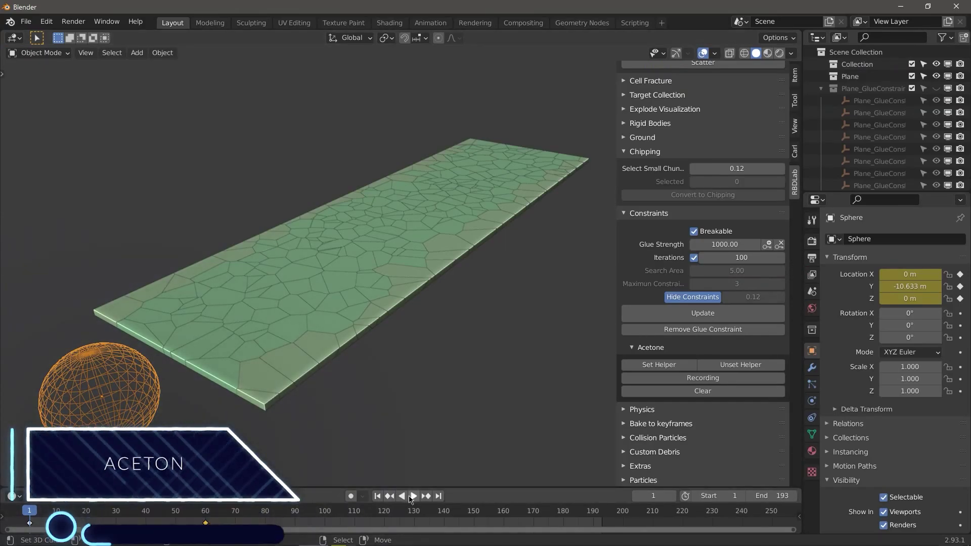
Play the acetone simulation of the sphere travelling along the glued plane and stop it
{"action": "left_click", "coordinate": [412, 498]}
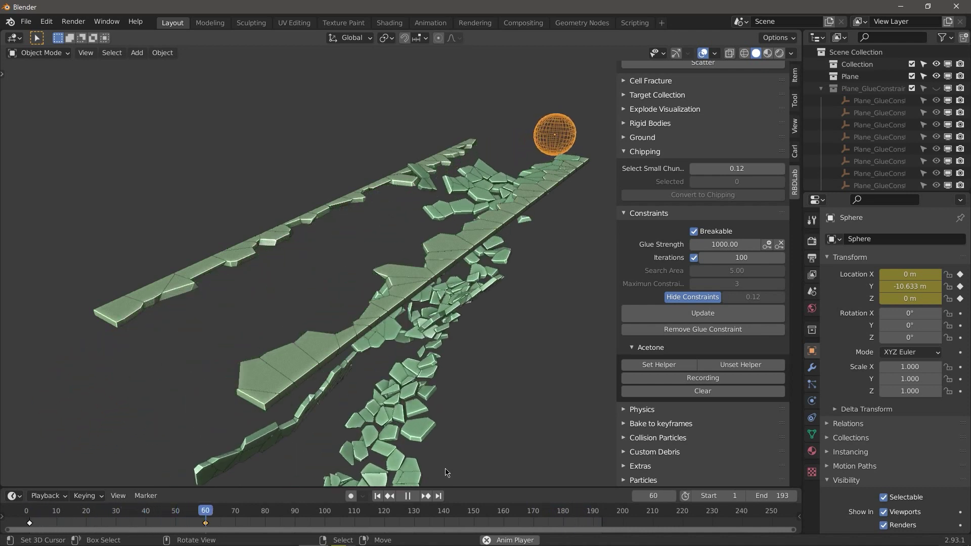
{"action": "key", "text": "Escape"}
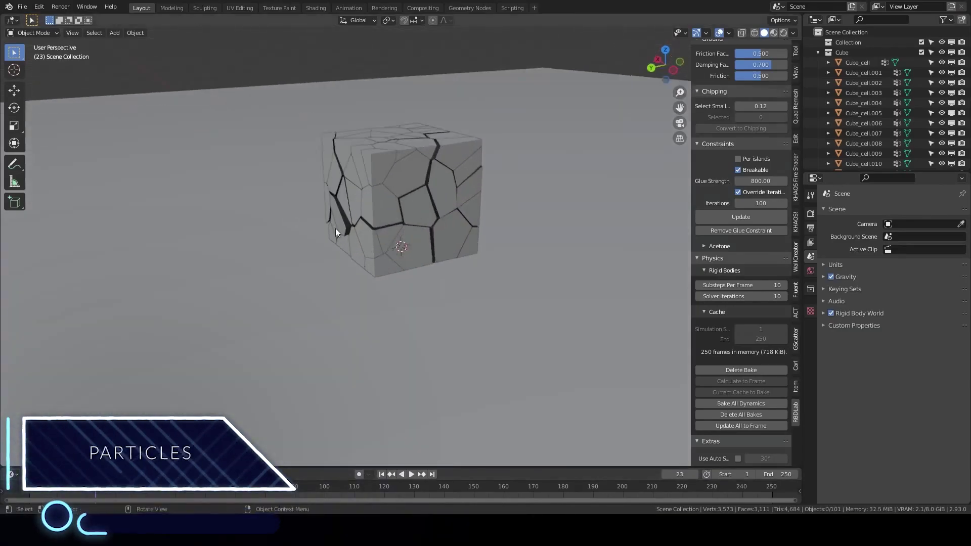
Emit debris and dust particles from the cube's broken faces at frame 23 and review their settings
{"action": "scroll", "coordinate": [746, 395], "scroll_direction": "down", "scroll_amount": 7}
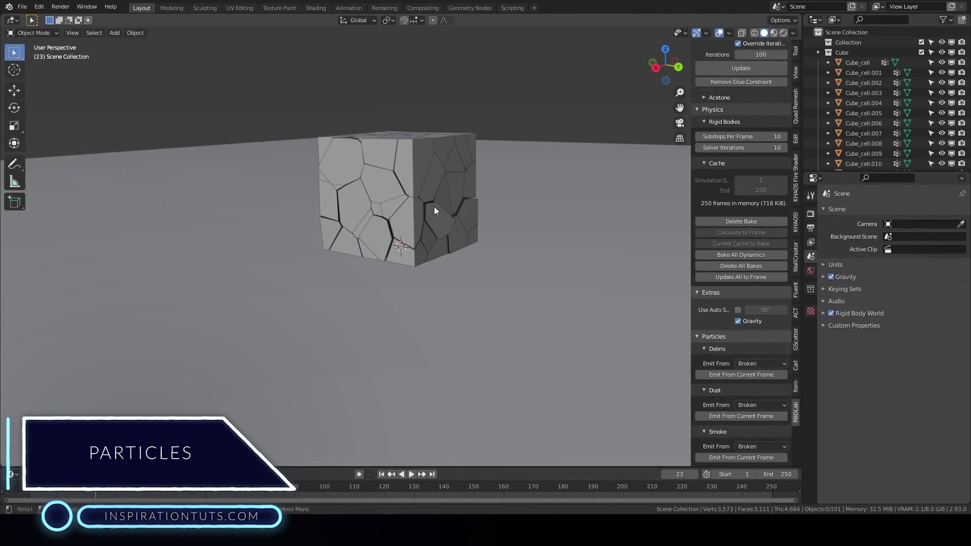
{"action": "left_click", "coordinate": [728, 375]}
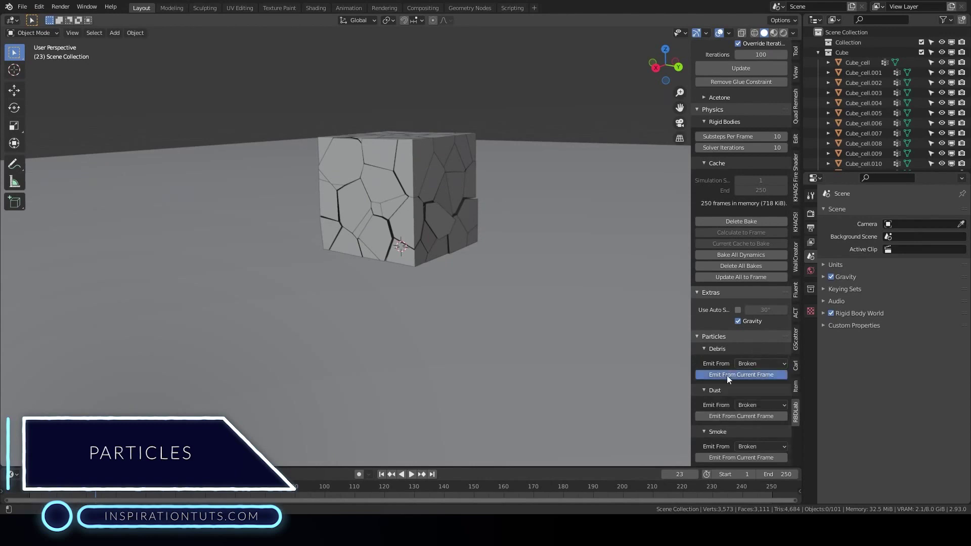
{"action": "left_click", "coordinate": [723, 416]}
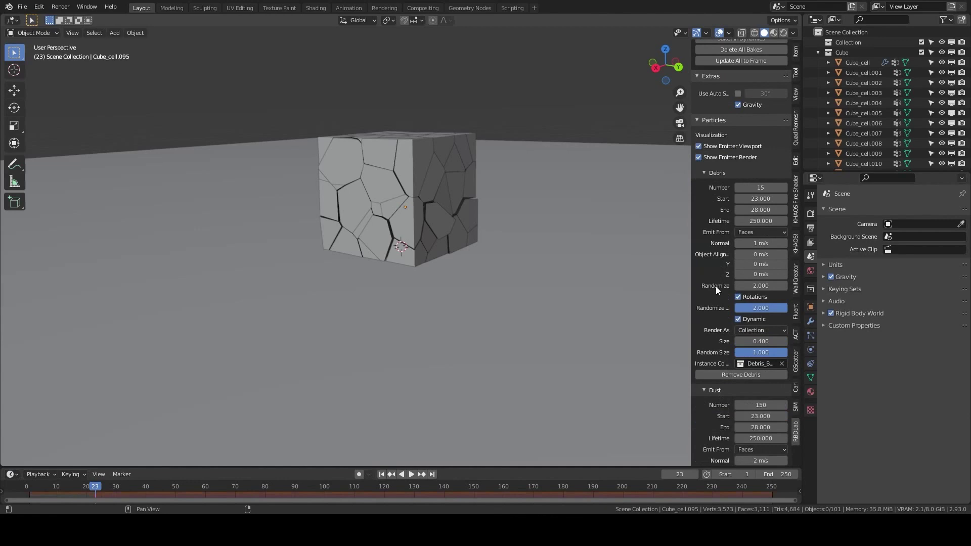
{"action": "scroll", "coordinate": [715, 289], "scroll_direction": "down", "scroll_amount": 5}
{"action": "scroll", "coordinate": [755, 316], "scroll_direction": "down", "scroll_amount": 3}
{"action": "scroll", "coordinate": [720, 135], "scroll_direction": "up", "scroll_amount": 3}
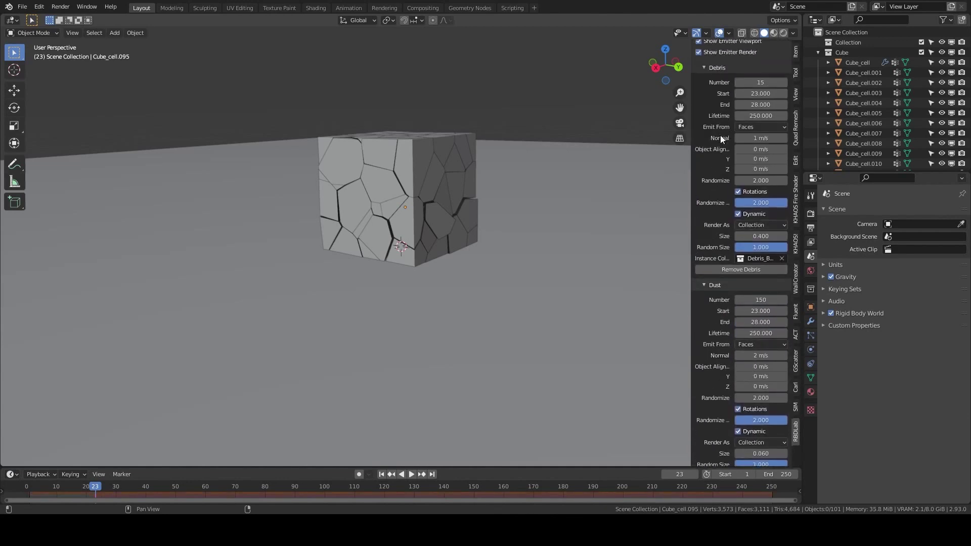
Play the cube's shattering from the first frame and examine the debris and dust around it
{"action": "left_click", "coordinate": [381, 474]}
{"action": "middle_click_drag", "start_coordinate": [415, 330], "coordinate": [405, 338]}
{"action": "scroll", "coordinate": [405, 338], "scroll_direction": "down", "scroll_amount": 4}
{"action": "key", "text": "space"}
{"action": "mouse_move", "coordinate": [409, 296]}
{"action": "middle_mouse_down"}
{"action": "mouse_move", "coordinate": [553, 292]}
{"action": "mouse_move", "coordinate": [402, 301]}
{"action": "middle_mouse_up"}
{"action": "scroll", "coordinate": [402, 300], "scroll_direction": "up", "scroll_amount": 2}
{"action": "key", "text": "space"}
{"action": "scroll", "coordinate": [753, 380], "scroll_direction": "down", "scroll_amount": 3}
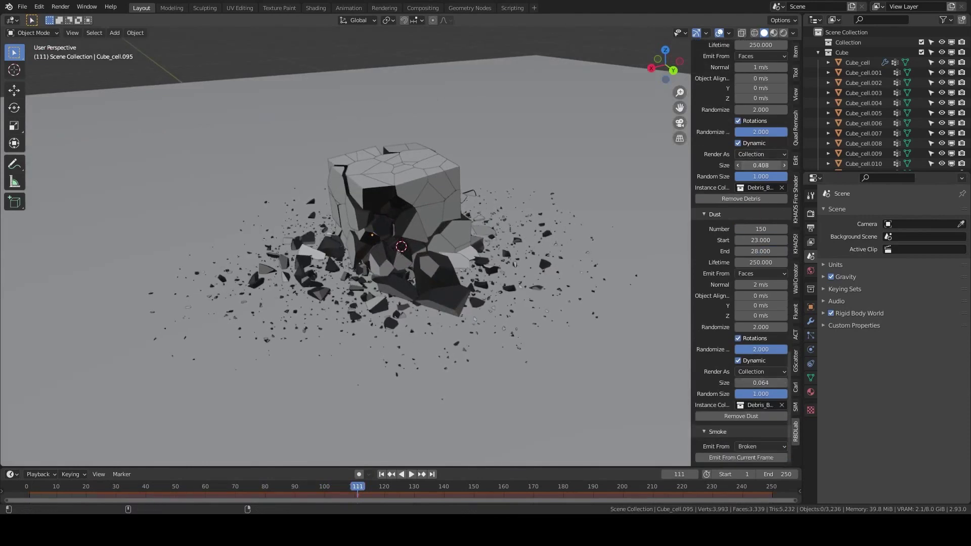
Set the debris size to 0.346, and give the dust 800 particles at a size of 0.029
{"action": "left_click_drag", "start_coordinate": [761, 166], "coordinate": [747, 166]}
{"action": "middle_click_drag", "start_coordinate": [657, 188], "coordinate": [687, 178]}
{"action": "scroll", "coordinate": [759, 117], "scroll_direction": "up", "scroll_amount": 4}
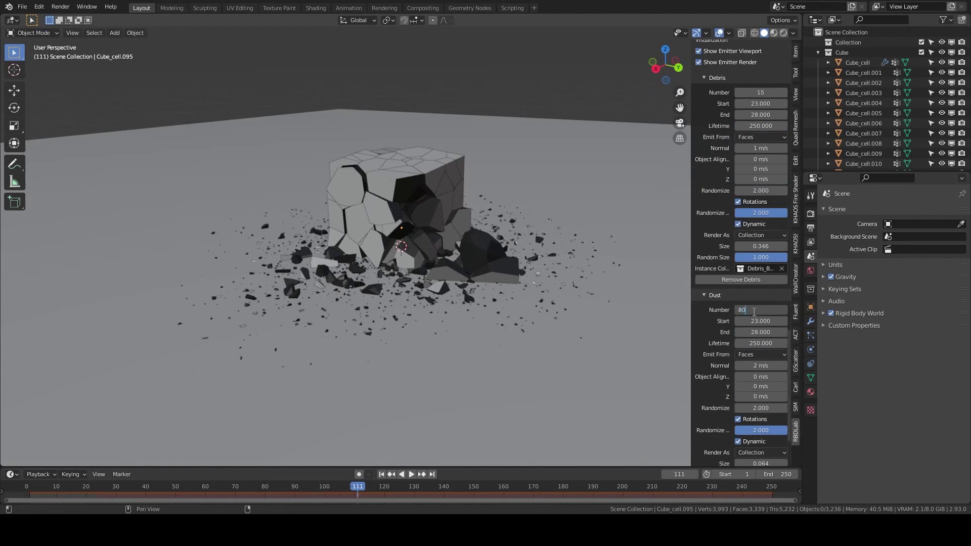
{"action": "type", "text": "0"}
{"action": "key", "text": "Return"}
{"action": "left_click_drag", "start_coordinate": [760, 464], "coordinate": [766, 463]}
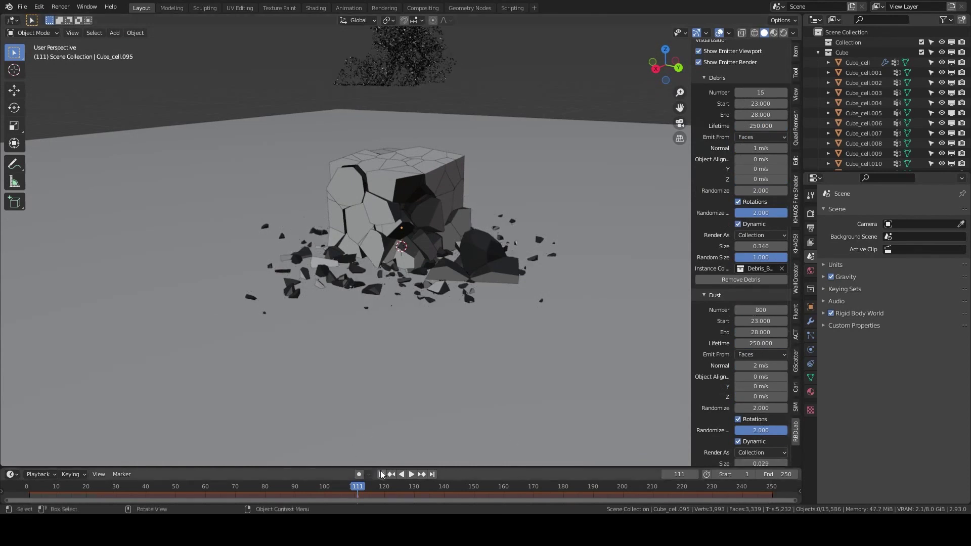
Replay the cube's shattering with the adjusted debris and dust, and rewind to the first frame
{"action": "left_click", "coordinate": [382, 475]}
{"action": "middle_click_drag", "start_coordinate": [438, 175], "coordinate": [448, 189]}
{"action": "scroll", "coordinate": [449, 190], "scroll_direction": "down", "scroll_amount": 2}
{"action": "key", "text": "space"}
{"action": "middle_click_drag", "start_coordinate": [410, 280], "coordinate": [365, 349]}
{"action": "scroll", "coordinate": [402, 318], "scroll_direction": "up", "scroll_amount": 4}
{"action": "key", "text": "space"}
{"action": "left_click", "coordinate": [381, 474]}
{"action": "scroll", "coordinate": [487, 281], "scroll_direction": "down", "scroll_amount": 3}
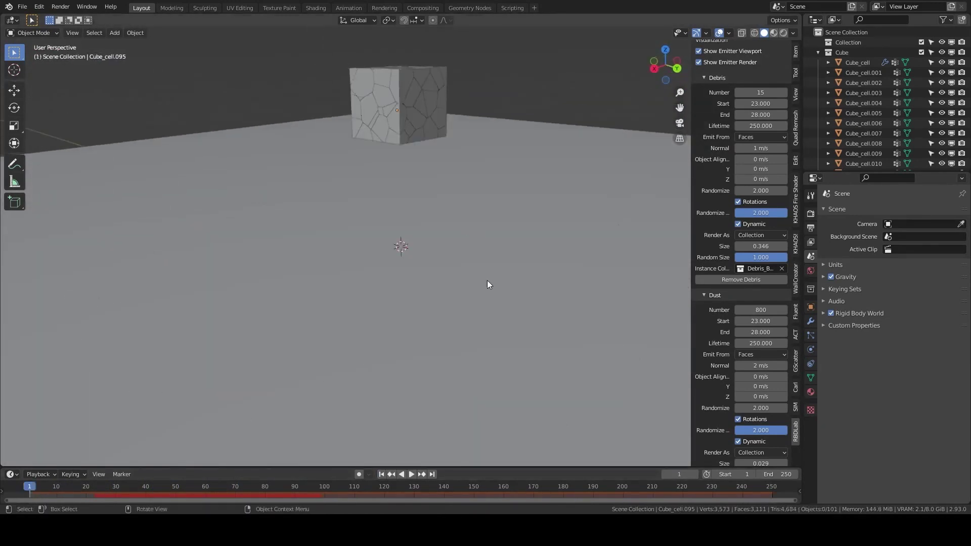
Emit smoke particles from the broken faces at frame 23 and play the simulation up close
{"action": "left_click_drag", "start_coordinate": [30, 486], "coordinate": [96, 484]}
{"action": "scroll", "coordinate": [727, 429], "scroll_direction": "down", "scroll_amount": 4}
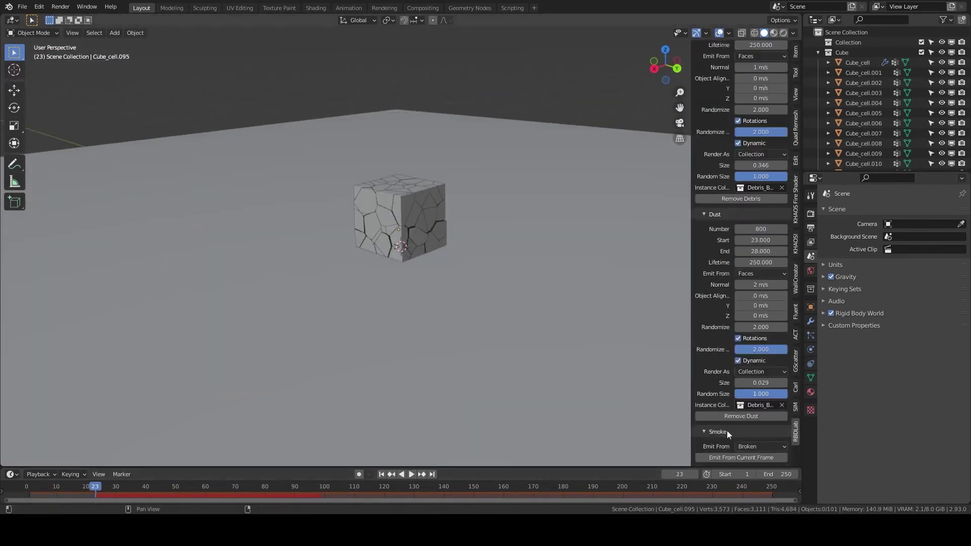
{"action": "left_click", "coordinate": [736, 457]}
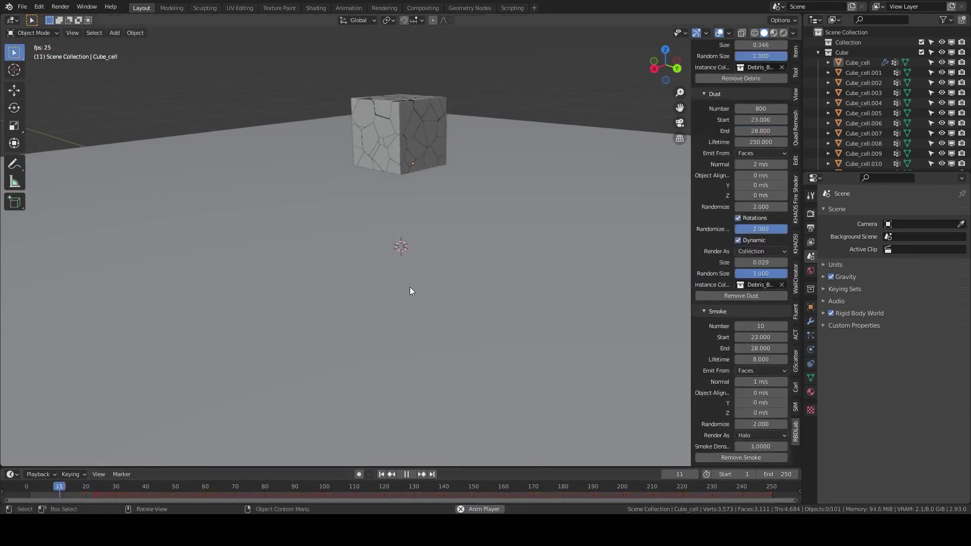
{"action": "scroll", "coordinate": [460, 242], "scroll_direction": "up", "scroll_amount": 3}
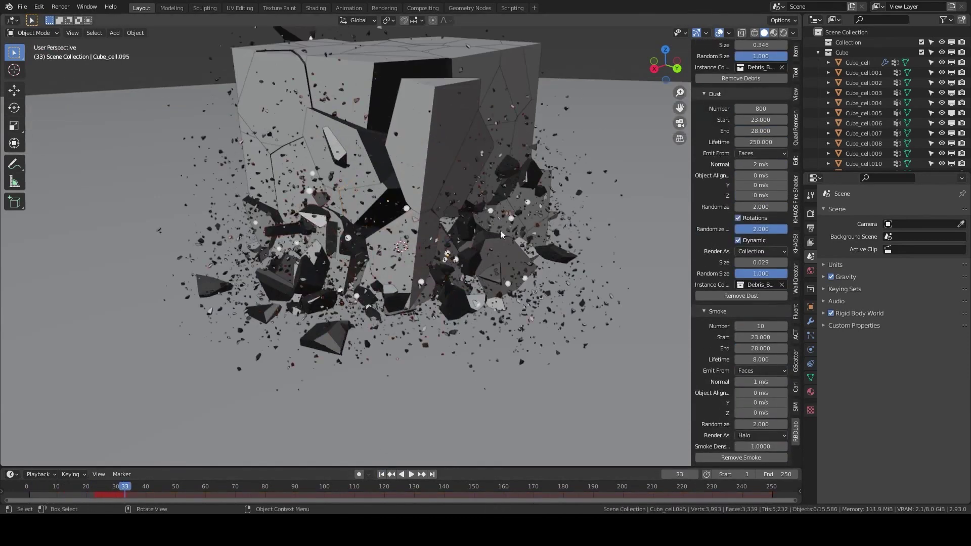
Return to the first frame, add a mesh cube at the origin and scale it up below the fractured cube
{"action": "left_click", "coordinate": [381, 475]}
{"action": "scroll", "coordinate": [431, 233], "scroll_direction": "down", "scroll_amount": 7}
{"action": "key", "text": "shift+a"}
{"action": "mouse_move", "coordinate": [450, 206]}
{"action": "left_click", "coordinate": [500, 228]}
{"action": "key", "text": "s"}
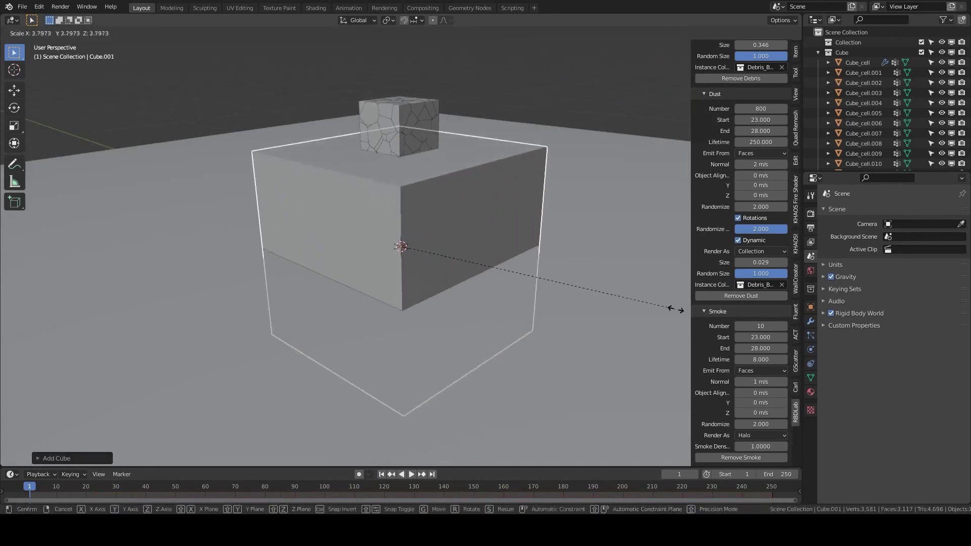
{"action": "left_click", "coordinate": [471, 182]}
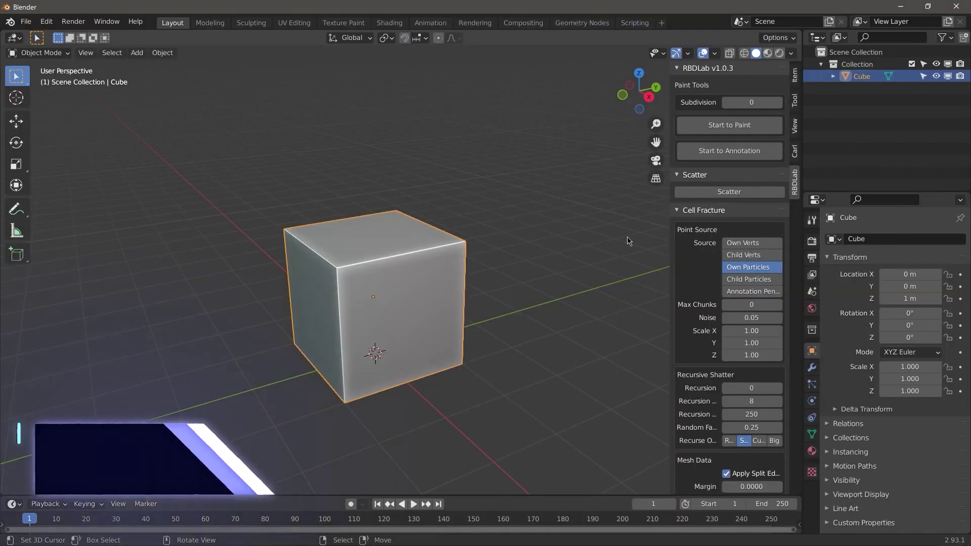
Draw a crossed annotation on the cube's front face and fracture the cube from the annotation pencil source
{"action": "left_click", "coordinate": [729, 151]}
{"action": "scroll", "coordinate": [462, 258], "scroll_direction": "up", "scroll_amount": 2}
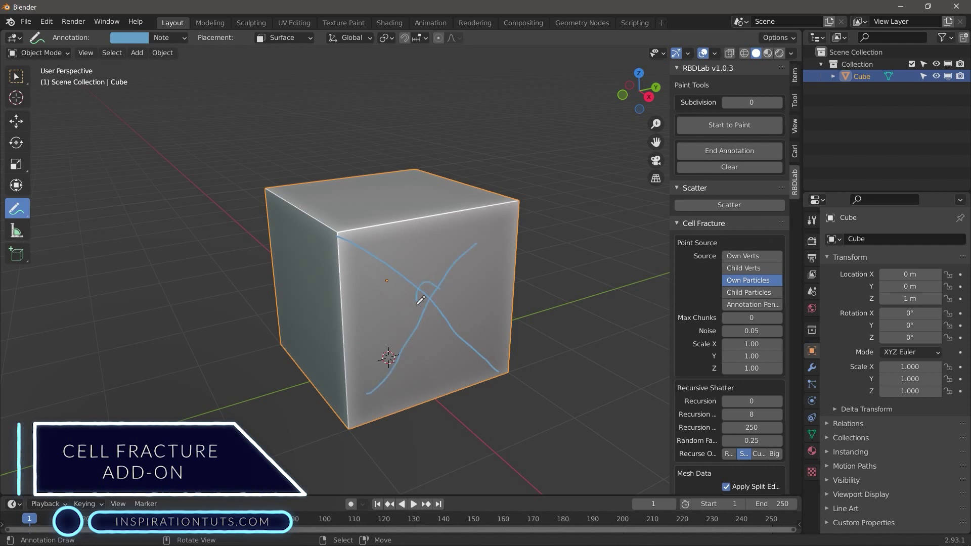
{"action": "scroll", "coordinate": [714, 451], "scroll_direction": "down", "scroll_amount": 5}
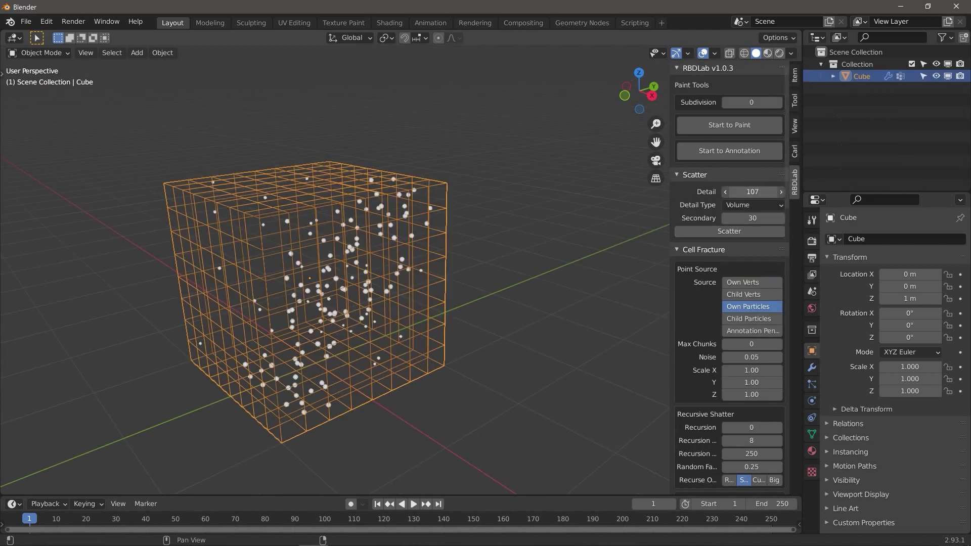
Set the cube's volume scatter detail to 97 and fracture the cube from its own particles
{"action": "left_click_drag", "start_coordinate": [753, 192], "coordinate": [733, 191]}
{"action": "middle_click_drag", "start_coordinate": [288, 288], "coordinate": [357, 335]}
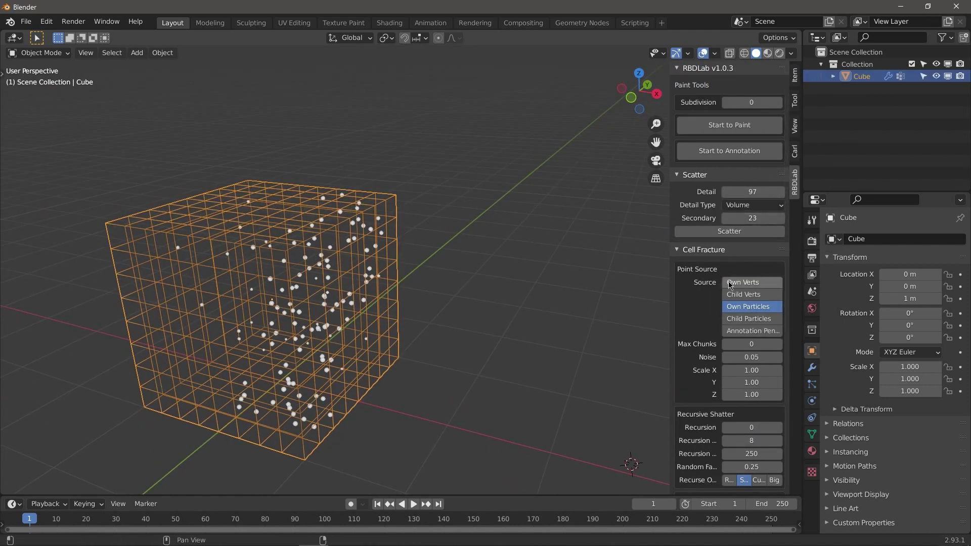
{"action": "scroll", "coordinate": [730, 286], "scroll_direction": "down", "scroll_amount": 8}
{"action": "left_click", "coordinate": [729, 414]}
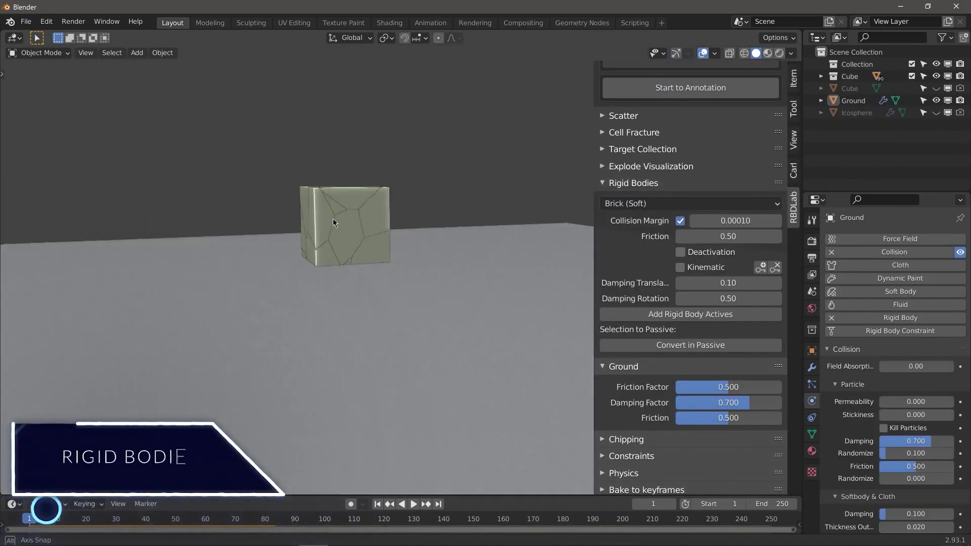
Box-select the upper chunks of the fractured cube in wireframe front view and convert them to passive rigid bodies
{"action": "key", "text": "KP_1"}
{"action": "key", "text": "shift+z"}
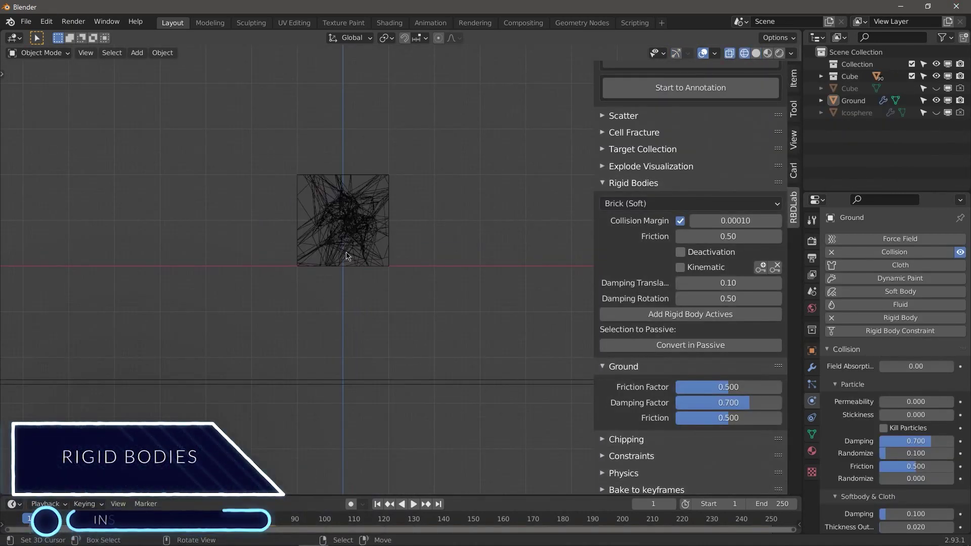
{"action": "left_click_drag", "start_coordinate": [282, 143], "coordinate": [366, 171]}
{"action": "middle_click_drag", "start_coordinate": [365, 172], "coordinate": [413, 213]}
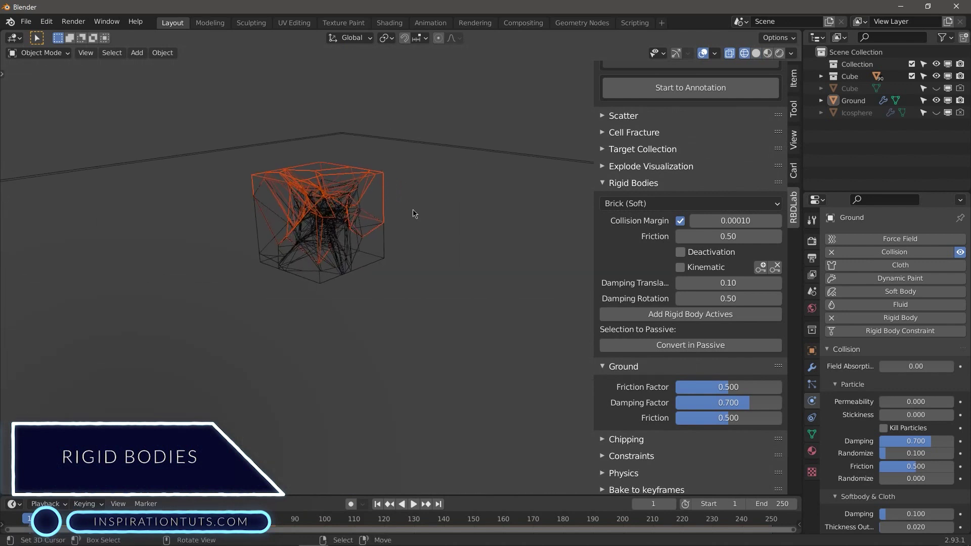
{"action": "key", "text": "shift+z"}
{"action": "left_click", "coordinate": [690, 345]}
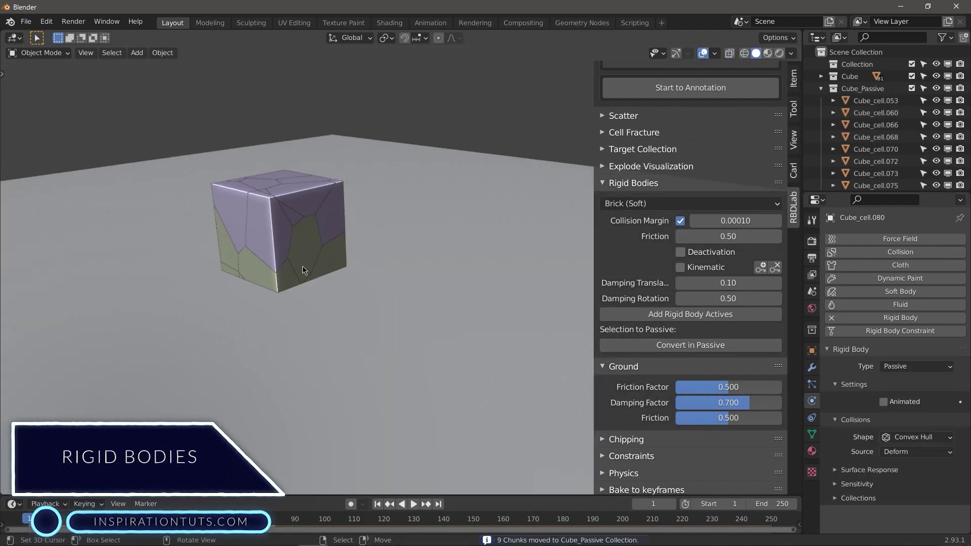
Play the simulation with the upper chunks passive to examine the cube's collapse from another angle, and stop it
{"action": "left_click", "coordinate": [413, 505]}
{"action": "middle_click_drag", "start_coordinate": [308, 241], "coordinate": [282, 231]}
{"action": "key", "text": "Escape"}
Box-select the chunks along one side of the fractured cube in wireframe view and convert them to passive rigid bodies
{"action": "mouse_move", "coordinate": [347, 252]}
{"action": "middle_mouse_down"}
{"action": "mouse_move", "coordinate": [310, 237]}
{"action": "mouse_move", "coordinate": [289, 205]}
{"action": "middle_mouse_up"}
{"action": "key", "text": "z"}
{"action": "left_click", "coordinate": [215, 208]}
{"action": "key", "text": "b"}
{"action": "left_click_drag", "start_coordinate": [334, 192], "coordinate": [401, 336]}
{"action": "middle_click_drag", "start_coordinate": [401, 336], "coordinate": [371, 275]}
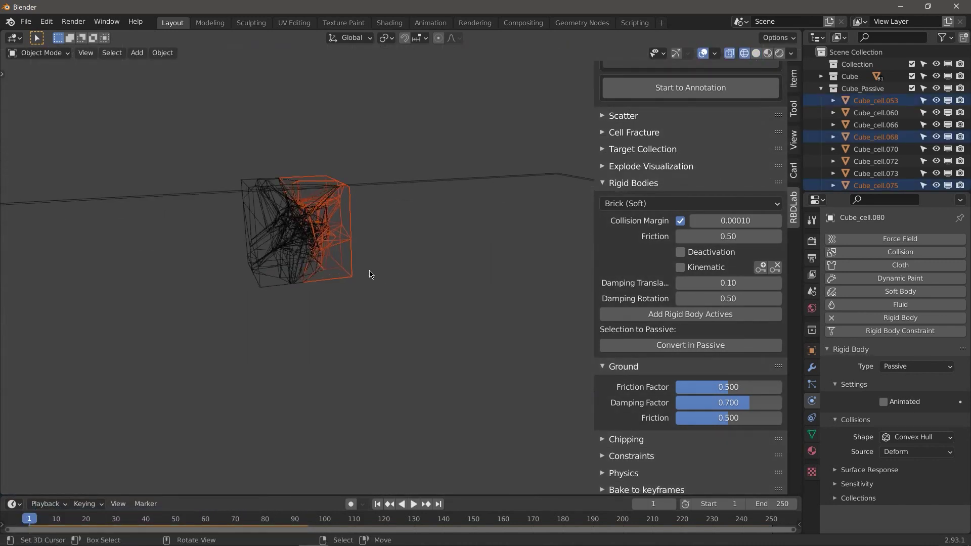
{"action": "left_click", "coordinate": [403, 281]}
{"action": "left_click", "coordinate": [678, 344]}
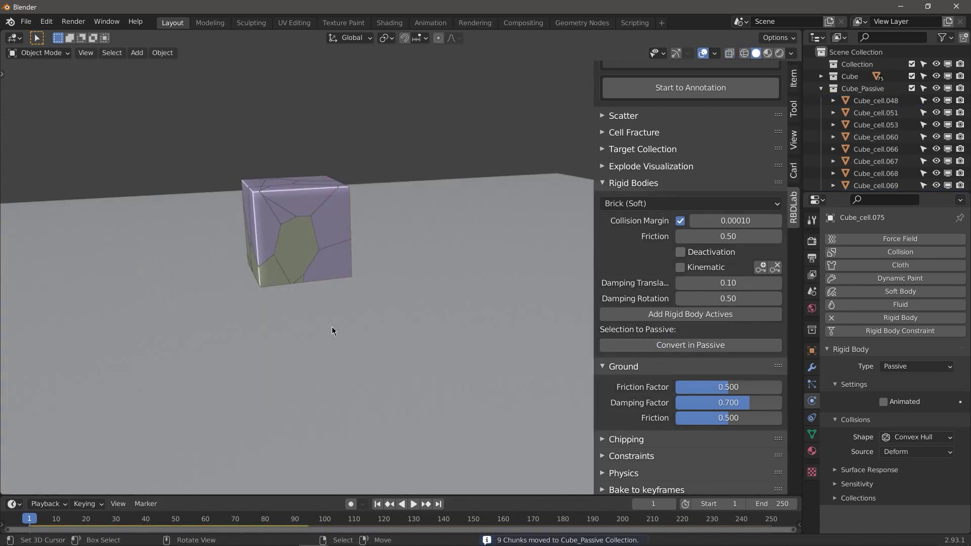
Play the simulation and examine how the active chunks fall away from the passive ones
{"action": "key", "text": "space"}
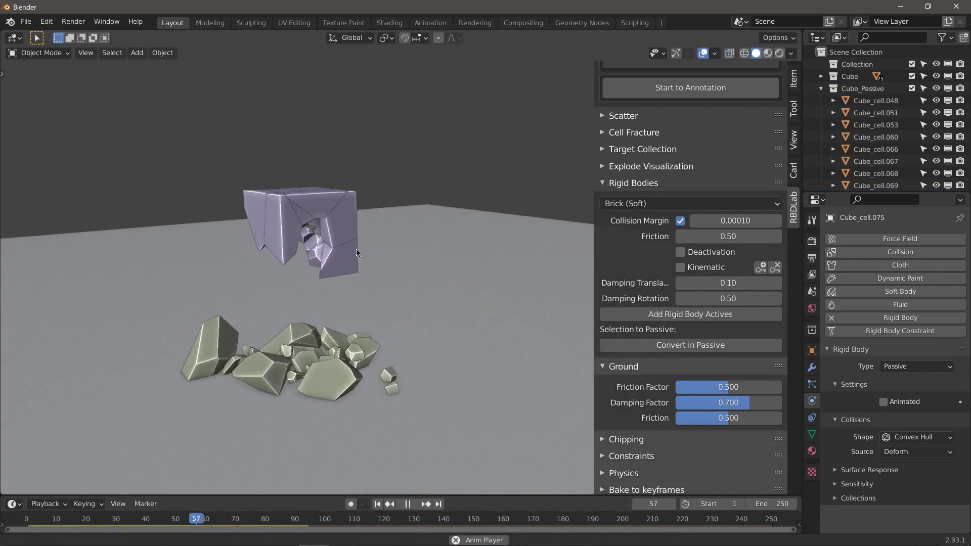
{"action": "scroll", "coordinate": [359, 290], "scroll_direction": "up", "scroll_amount": 2}
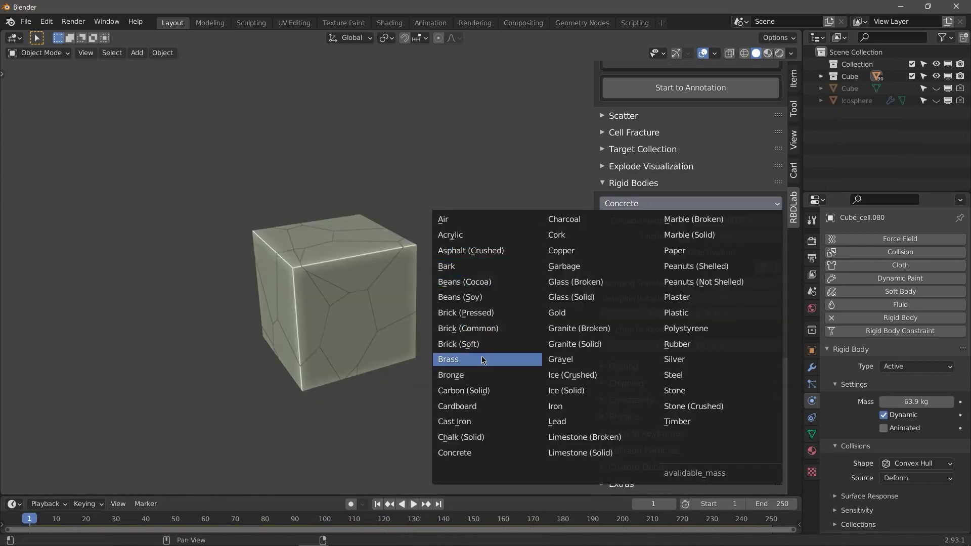
{"action": "left_click", "coordinate": [486, 344]}
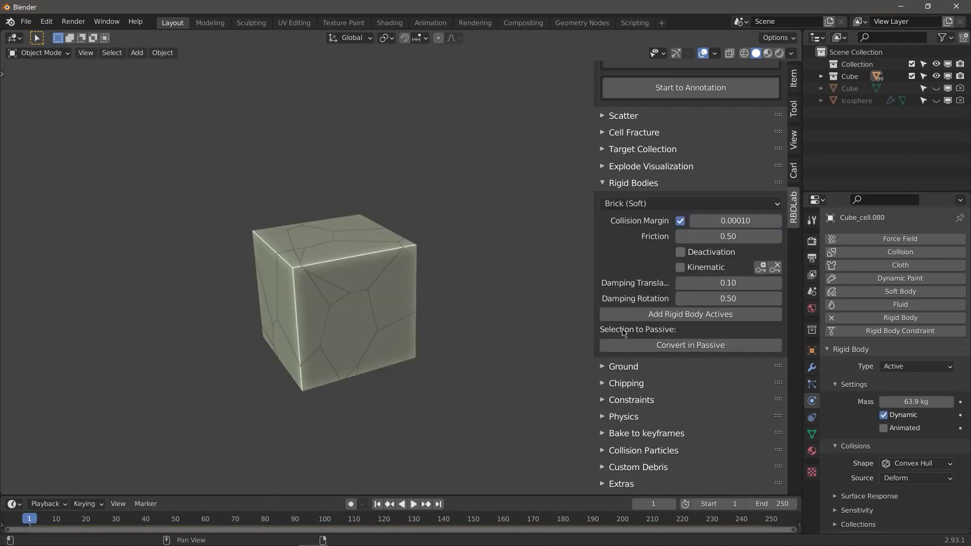
Add a ground for the fractured cube, move it along the Z axis and play the simulation
{"action": "left_click", "coordinate": [624, 366]}
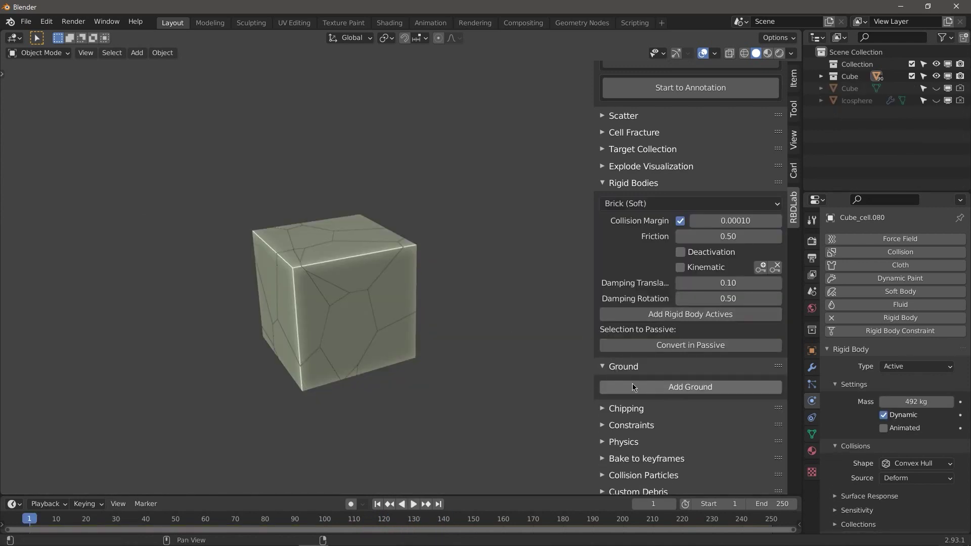
{"action": "left_click", "coordinate": [634, 387]}
{"action": "key", "text": "g"}
{"action": "key", "text": "z"}
{"action": "left_click", "coordinate": [474, 283]}
{"action": "left_click", "coordinate": [413, 504]}
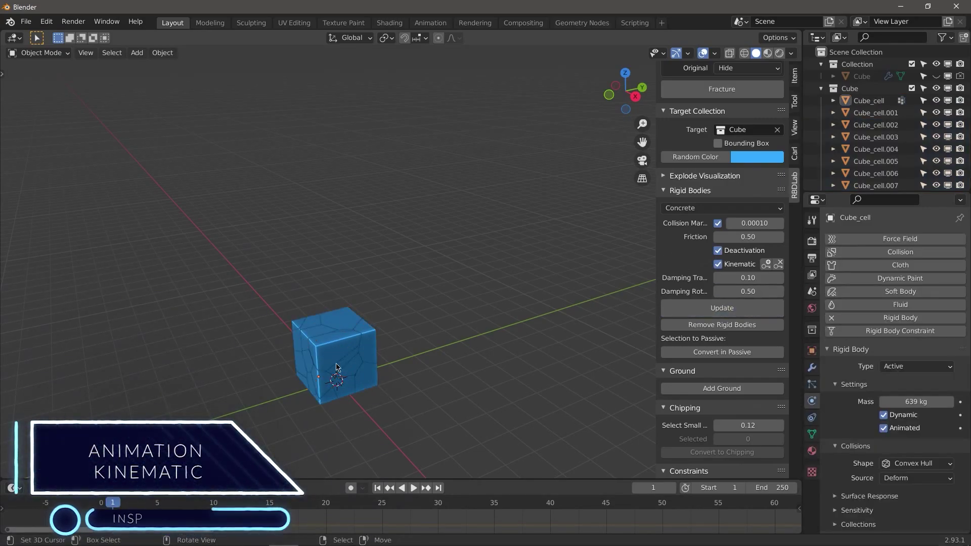
Select all chunks of the fractured cube and keyframe their transforms at frame 1
{"action": "key", "text": "a"}
{"action": "key", "text": "i"}
{"action": "left_click", "coordinate": [364, 377]}
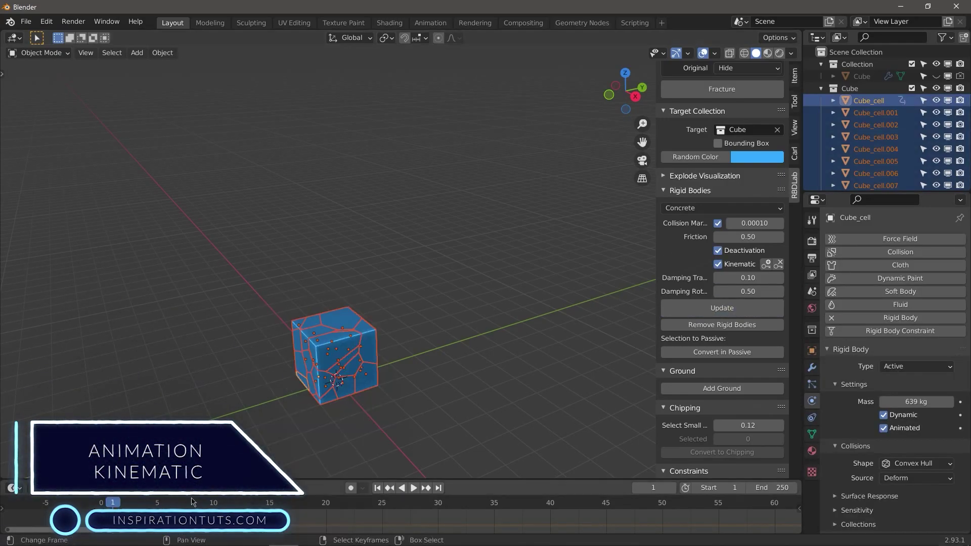
At frame 10, raise the selected chunks, rotate them about 35 degrees around the global X axis and keyframe their transforms
{"action": "left_click", "coordinate": [212, 504]}
{"action": "key", "text": "g"}
{"action": "left_click", "coordinate": [375, 304]}
{"action": "key", "text": "r"}
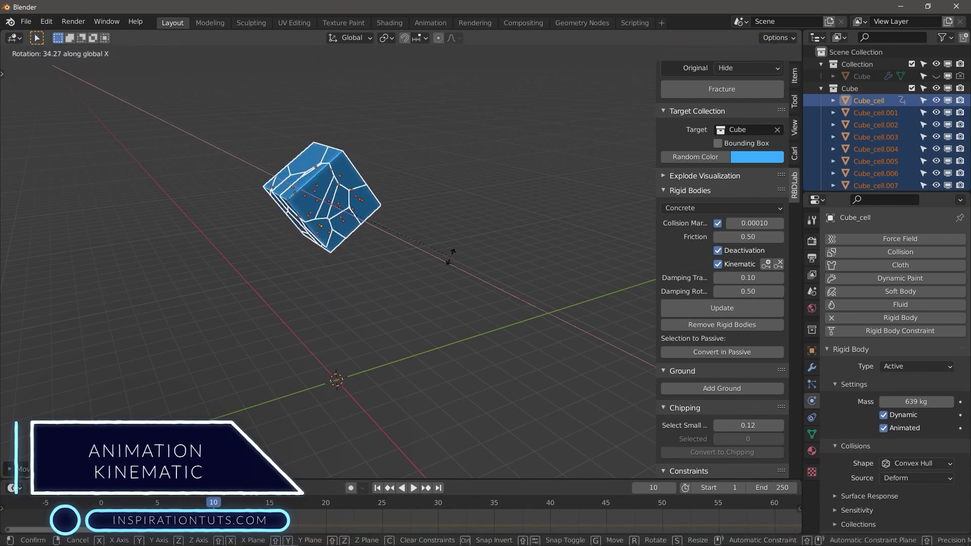
{"action": "left_click", "coordinate": [455, 250]}
{"action": "key", "text": "i"}
{"action": "left_click", "coordinate": [456, 245]}
Play the cube's keyframed motion from the first frame, stop it and return to the start
{"action": "left_click", "coordinate": [376, 487]}
{"action": "left_click", "coordinate": [412, 488]}
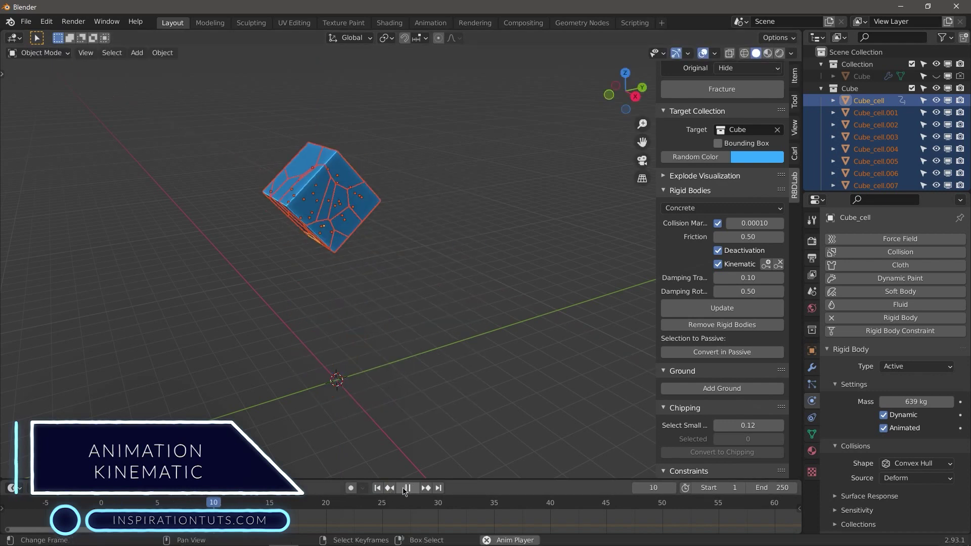
{"action": "left_click", "coordinate": [405, 489]}
{"action": "left_click", "coordinate": [380, 488]}
Keyframe the chunks' Kinematic option as enabled at frame 10 and disabled at frame 11
{"action": "left_click", "coordinate": [215, 508]}
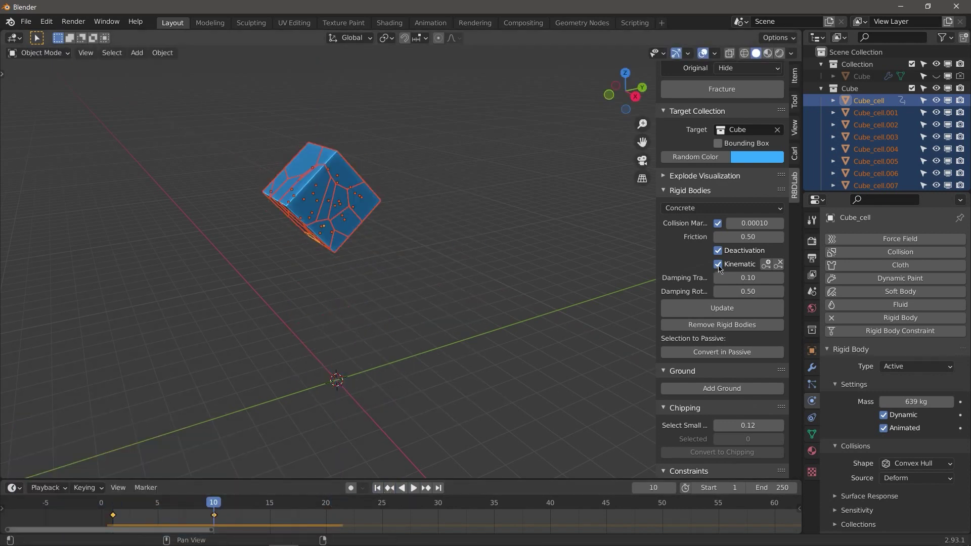
{"action": "key", "text": "i"}
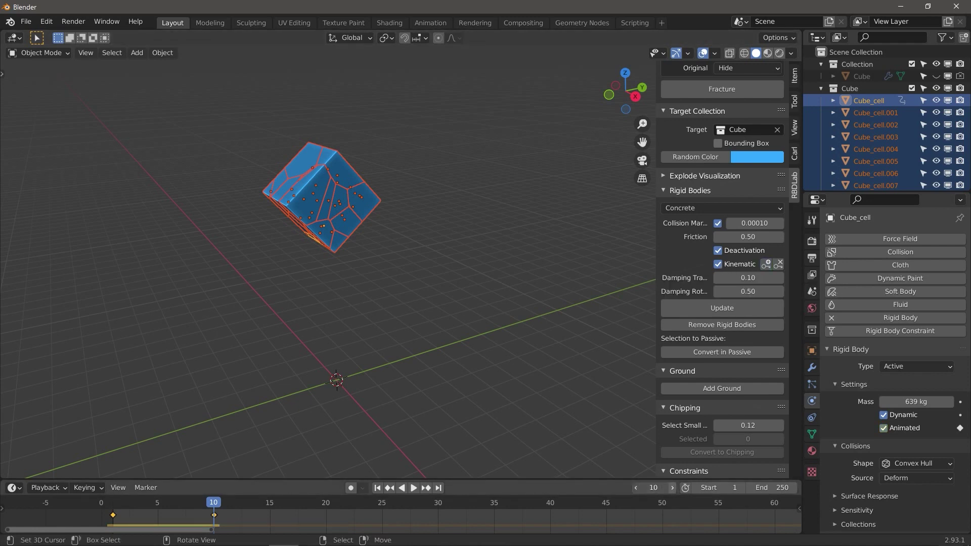
{"action": "left_click", "coordinate": [672, 487]}
Add a ground beneath the animated cube and play the simulation to check the throw and breakup
{"action": "left_click", "coordinate": [722, 388]}
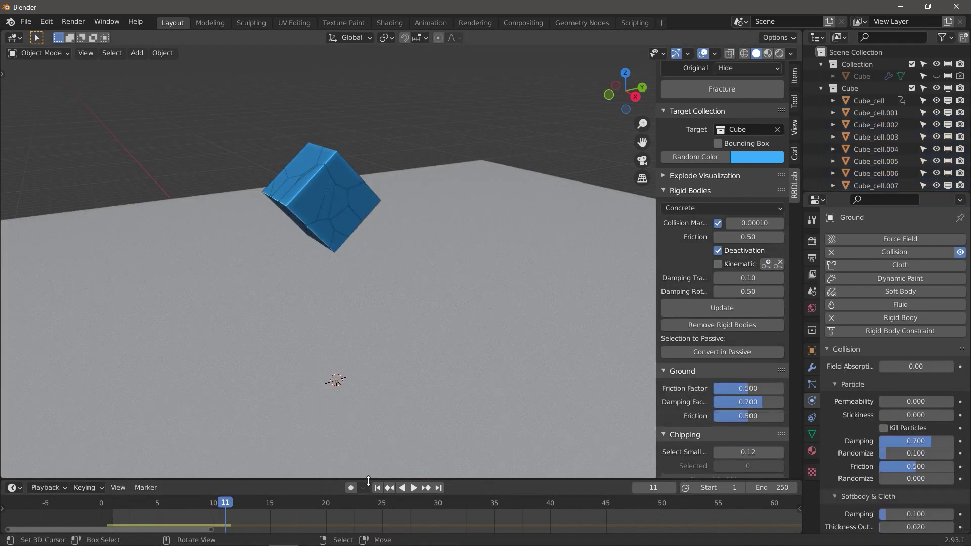
{"action": "key", "text": "space"}
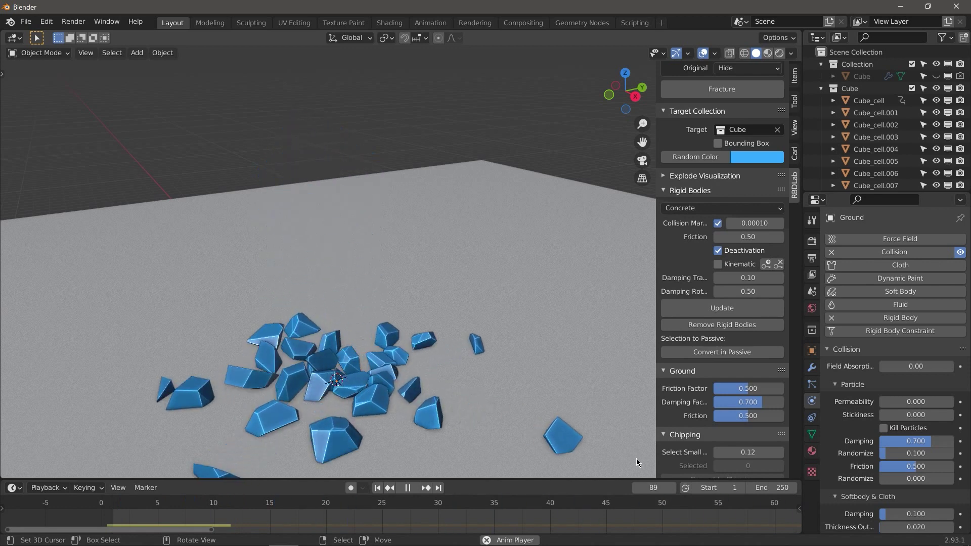
{"action": "key", "text": "Escape"}
Scale the chunks' timeline keyframes closer together so the last two fall on frames 6 and 7, and play the simulation
{"action": "key", "text": "a"}
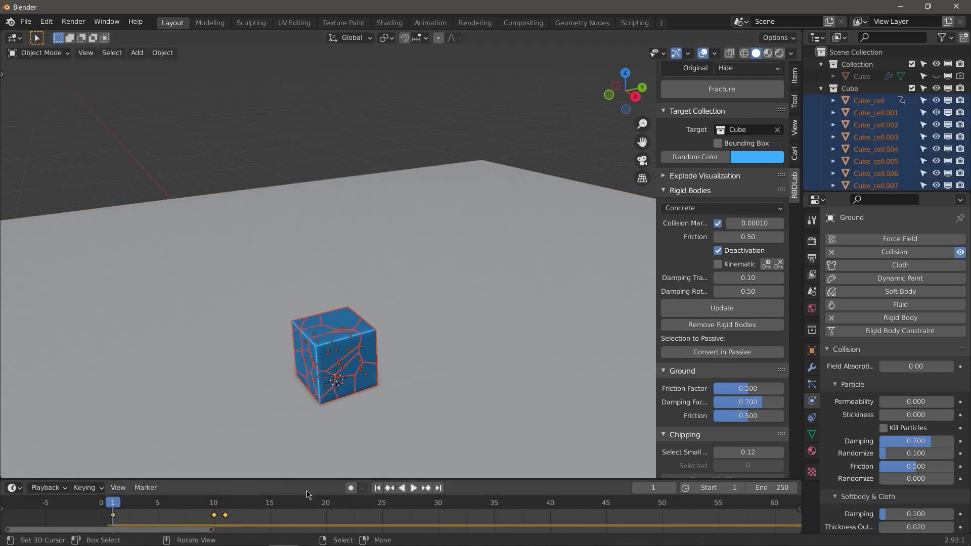
{"action": "key", "text": "s"}
{"action": "left_click", "coordinate": [219, 513]}
{"action": "left_click", "coordinate": [414, 487]}
{"action": "scroll", "coordinate": [356, 377], "scroll_direction": "down", "scroll_amount": 2}
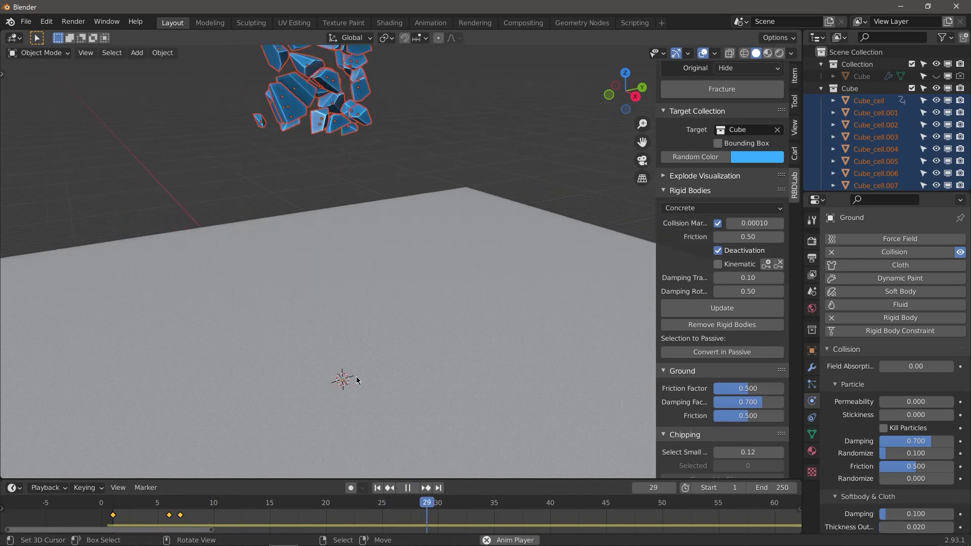
{"action": "key", "text": "Escape"}
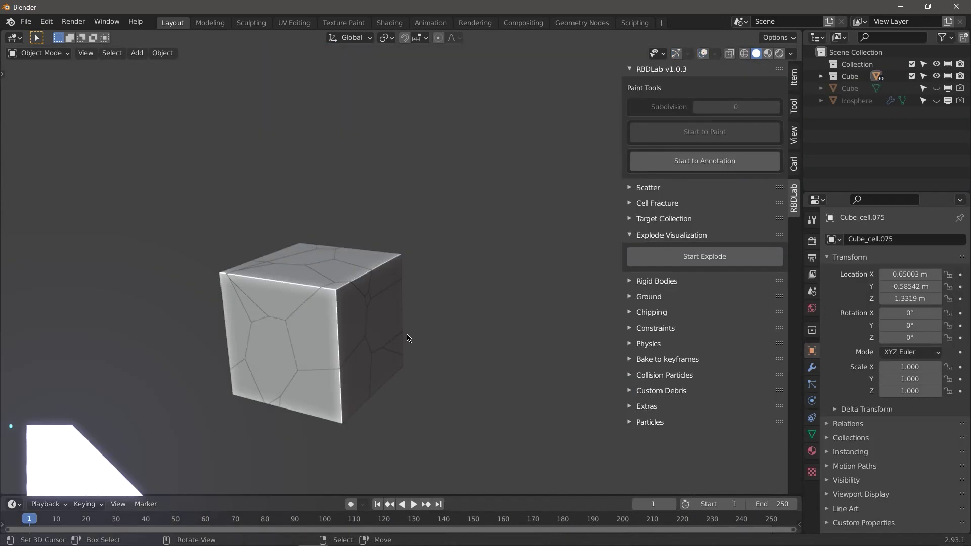
Start the explode visualization on the fractured cube, set its amount to 49 and inspect the separated chunks
{"action": "left_click", "coordinate": [690, 258]}
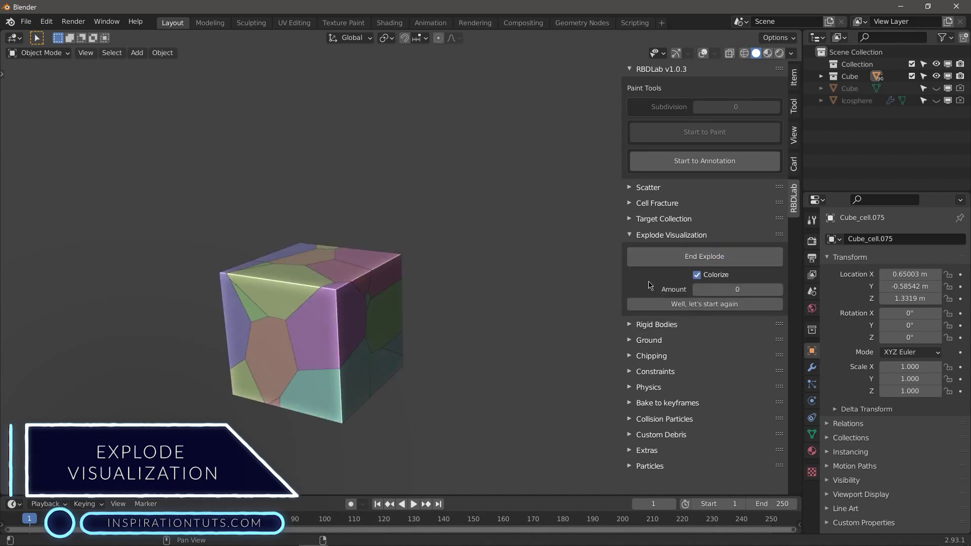
{"action": "mouse_move", "coordinate": [711, 295]}
{"action": "left_mouse_down"}
{"action": "mouse_move", "coordinate": [771, 294]}
{"action": "mouse_move", "coordinate": [713, 298]}
{"action": "left_mouse_up"}
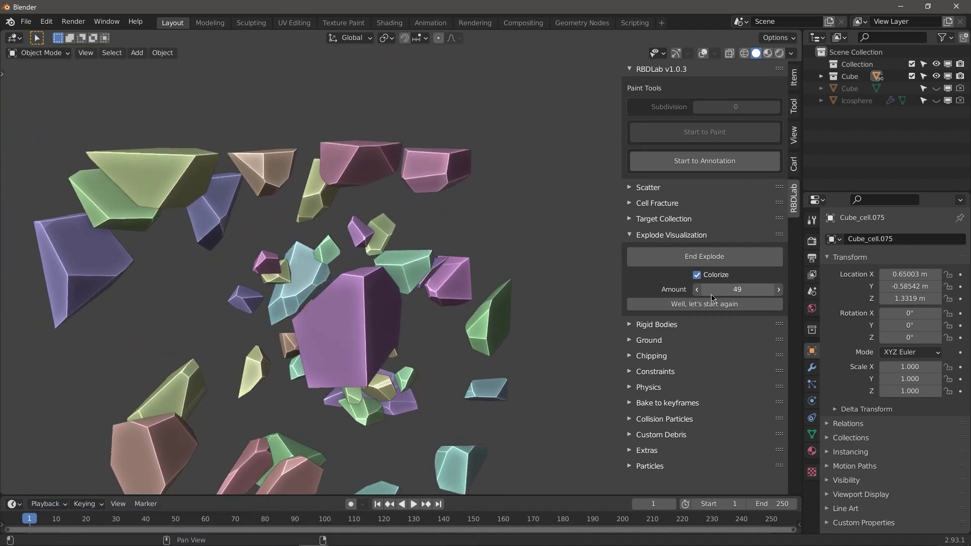
{"action": "scroll", "coordinate": [258, 300], "scroll_direction": "down", "scroll_amount": 4}
{"action": "middle_click_drag", "start_coordinate": [260, 301], "coordinate": [304, 329]}
{"action": "scroll", "coordinate": [304, 329], "scroll_direction": "up", "scroll_amount": 4}
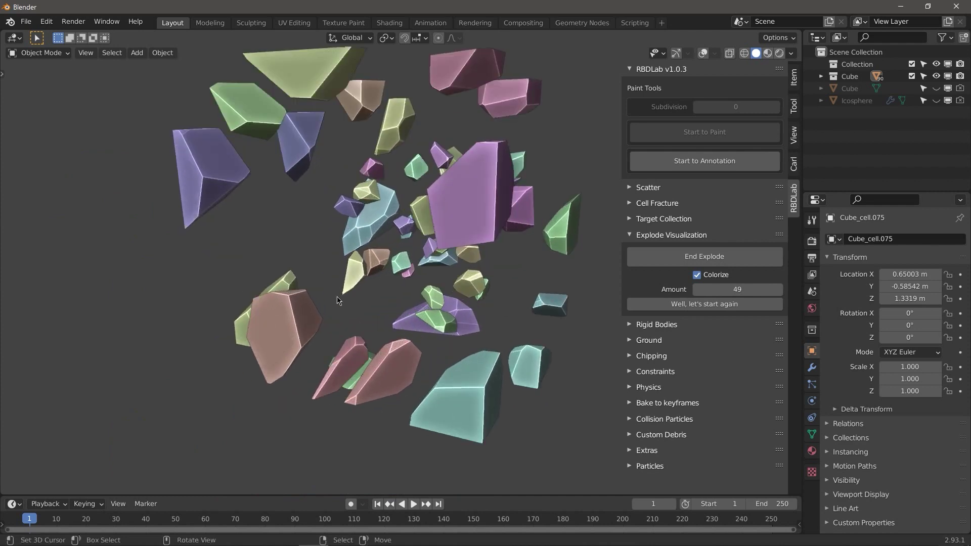
{"action": "middle_click_drag", "start_coordinate": [359, 270], "coordinate": [265, 293]}
{"action": "scroll", "coordinate": [331, 275], "scroll_direction": "down", "scroll_amount": 1}
Set the explode amount to 0 and inspect the colorized cube from different angles
{"action": "left_click_drag", "start_coordinate": [737, 290], "coordinate": [698, 290]}
{"action": "mouse_move", "coordinate": [398, 258]}
{"action": "middle_mouse_down"}
{"action": "mouse_move", "coordinate": [356, 242]}
{"action": "mouse_move", "coordinate": [382, 261]}
{"action": "middle_mouse_up"}
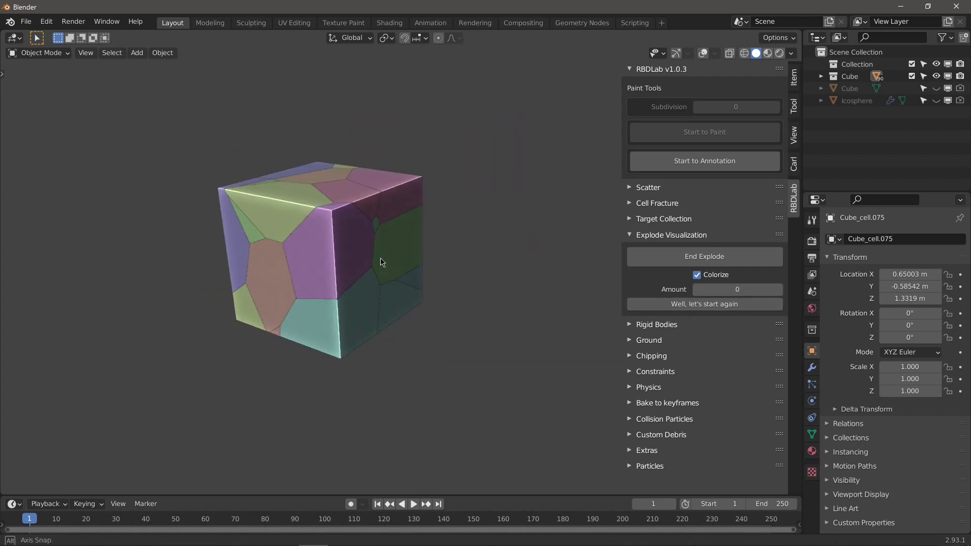
{"action": "scroll", "coordinate": [336, 210], "scroll_direction": "up", "scroll_amount": 2}
{"action": "middle_click_drag", "start_coordinate": [321, 240], "coordinate": [335, 250], "text": "shift"}
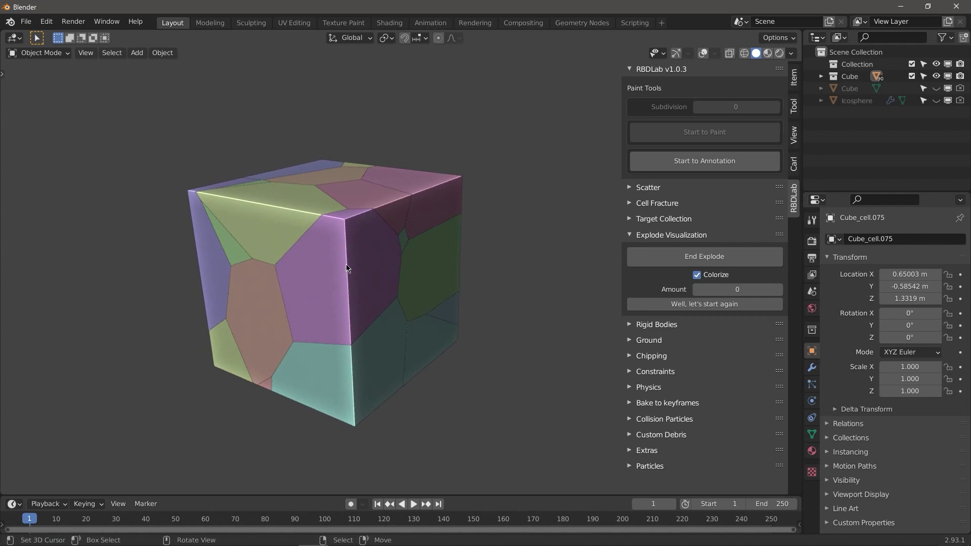